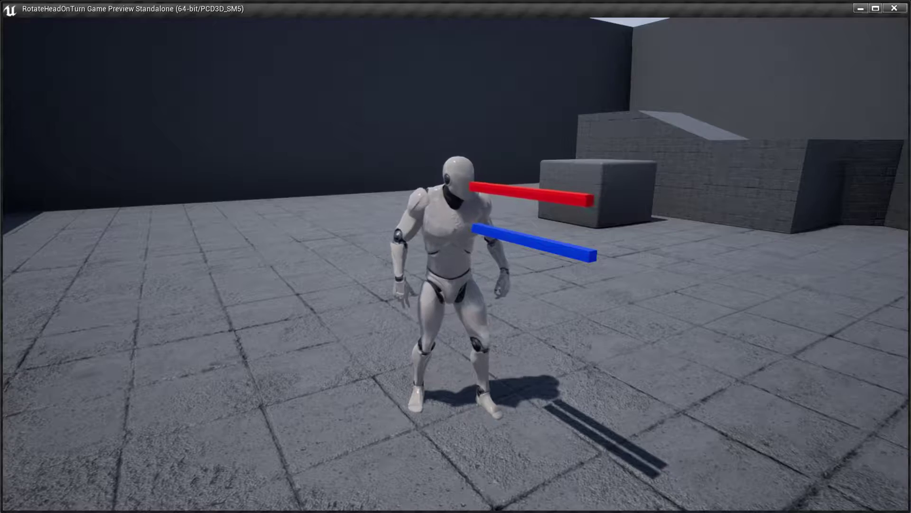
Check the reference animation, then run and turn the mannequin around the level to the stairs.
key("alt+Tab")
key("alt+Tab")
key("alt+Tab")
key("alt+Tab")
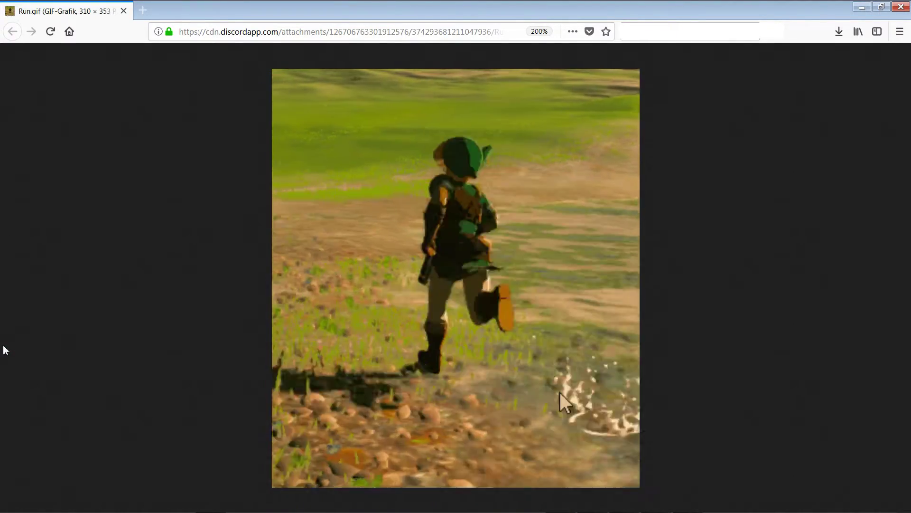
key("alt+Tab")
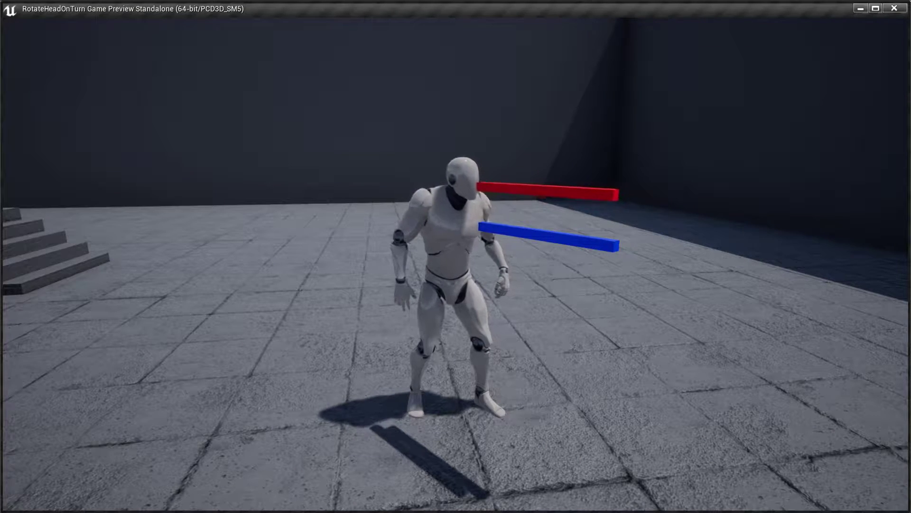
mouse_move(455, 256)
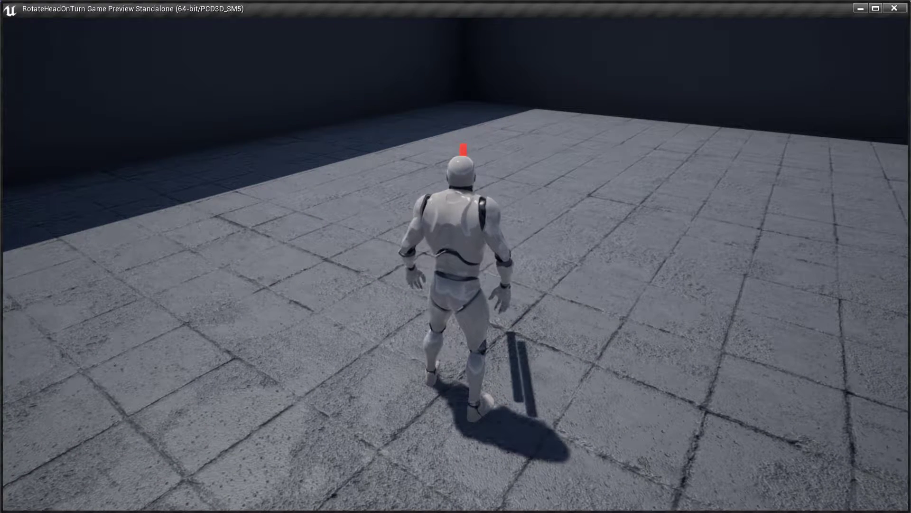
key("w")
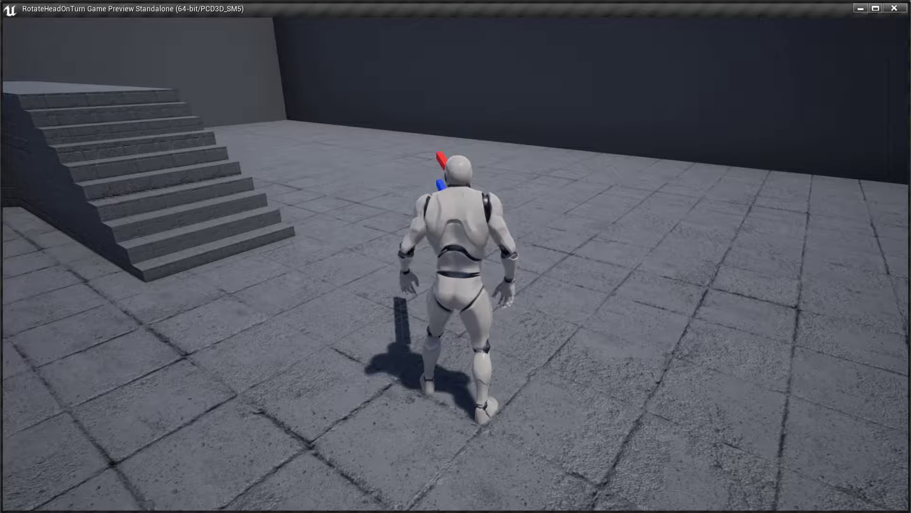
key("alt+Tab")
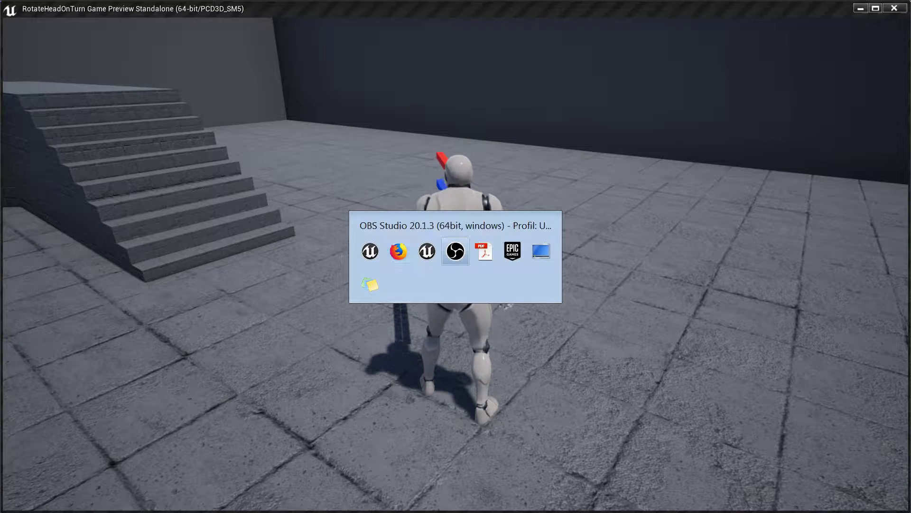
Read the review checklist PDF, minimise it, and bring the Unreal game preview back.
key("alt+Tab")
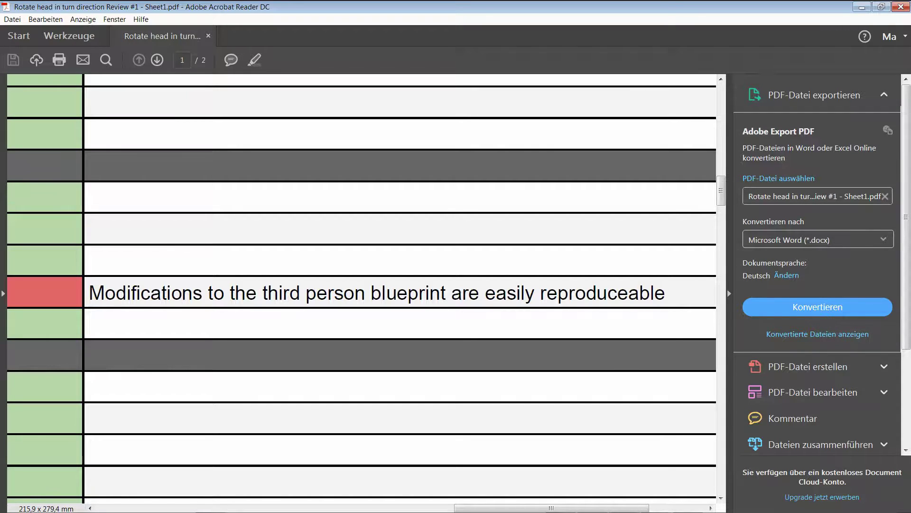
left_click(862, 6)
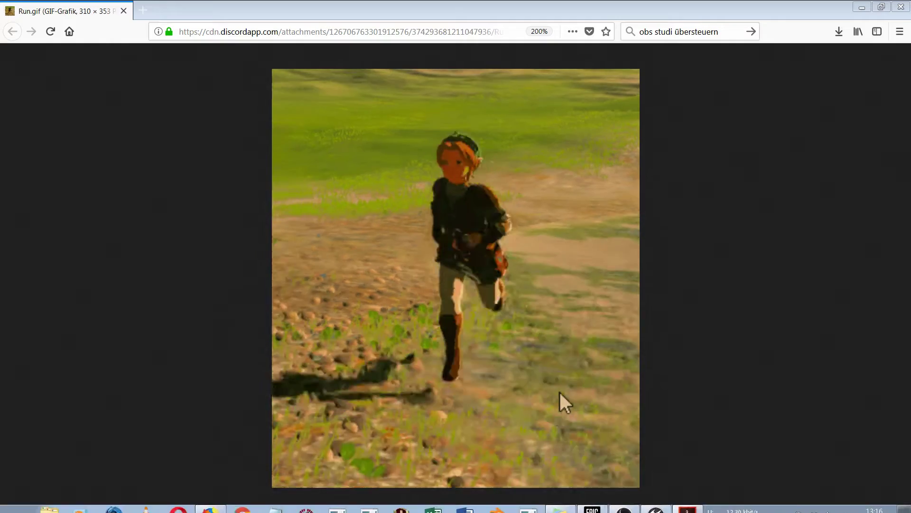
key("super")
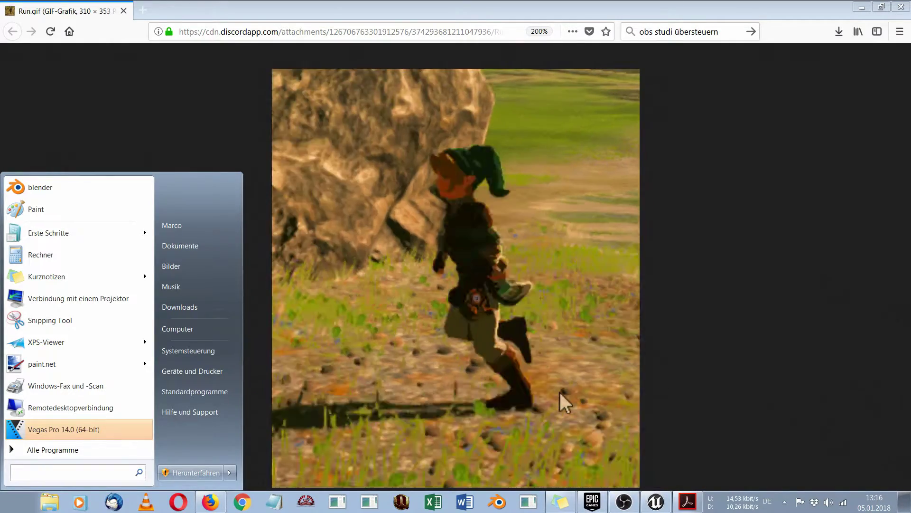
key("Escape")
left_click(668, 498)
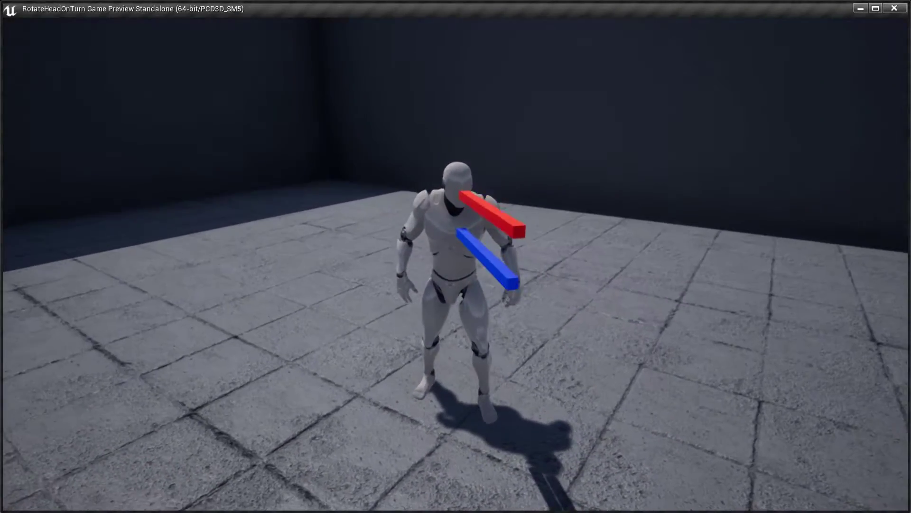
Run the mannequin toward the stairs with WASD to test head turning, then close the preview.
key("w")
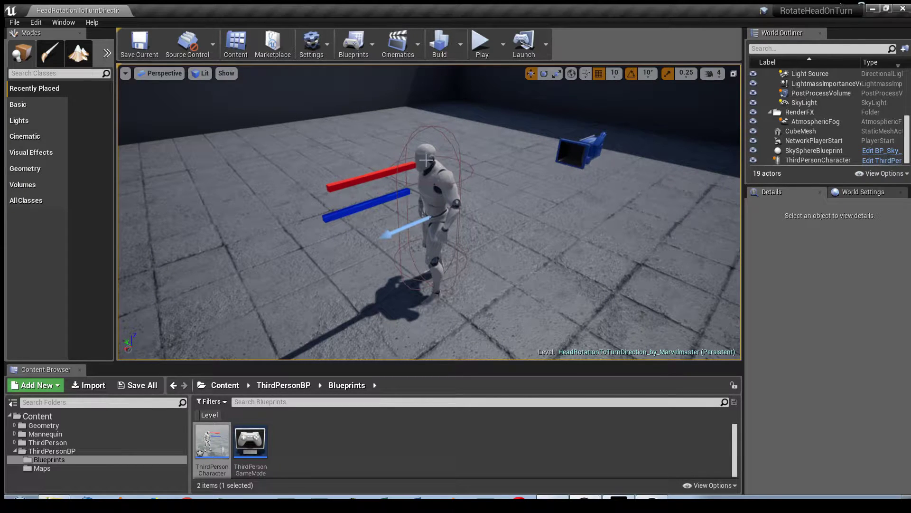
left_click(441, 193)
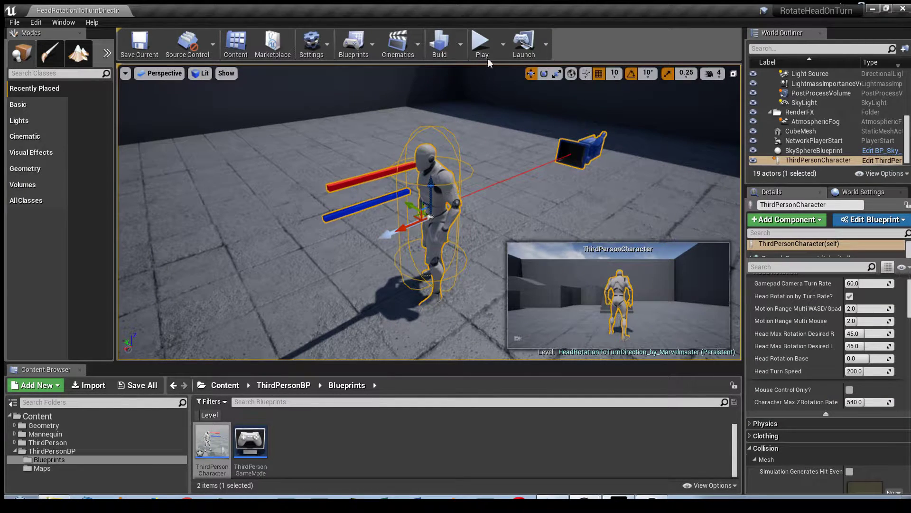
left_click(482, 45)
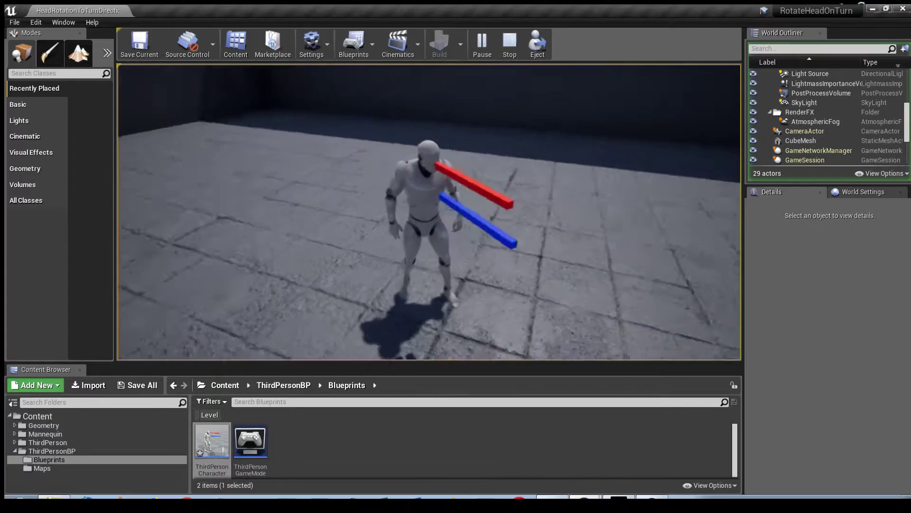
key("Escape")
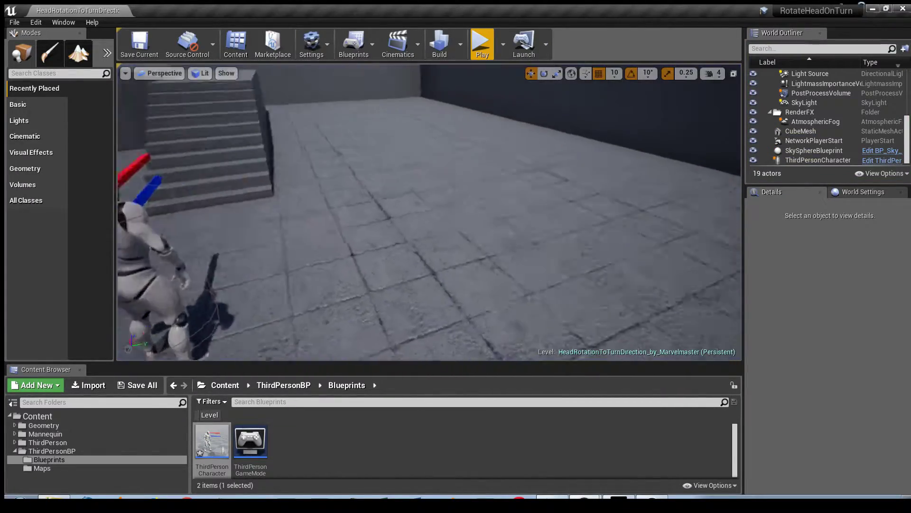
Select ThirdPersonCharacter and play-test in the editor, steering the mannequin with WASD.
left_click(411, 237)
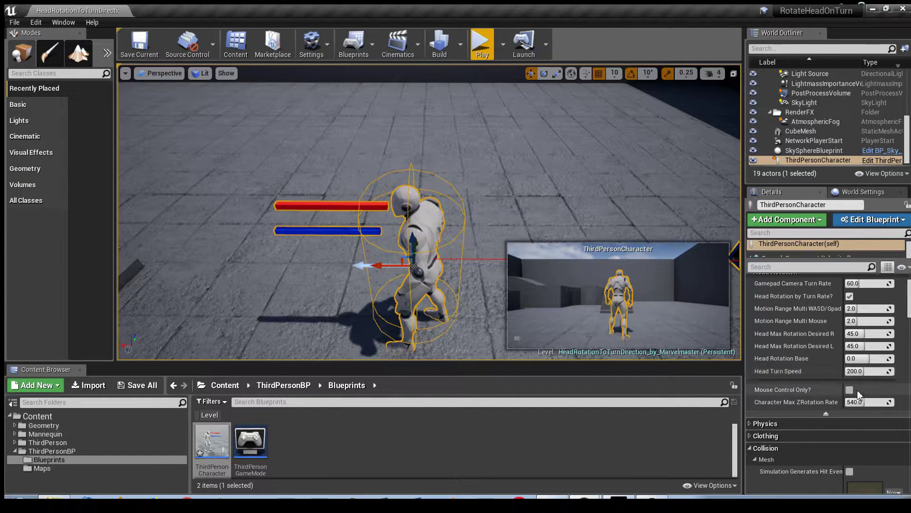
left_click(481, 42)
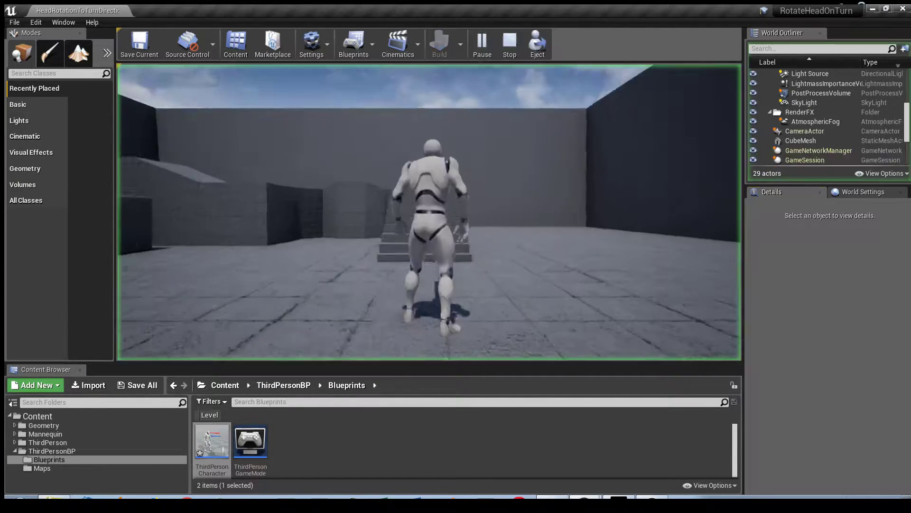
key("w")
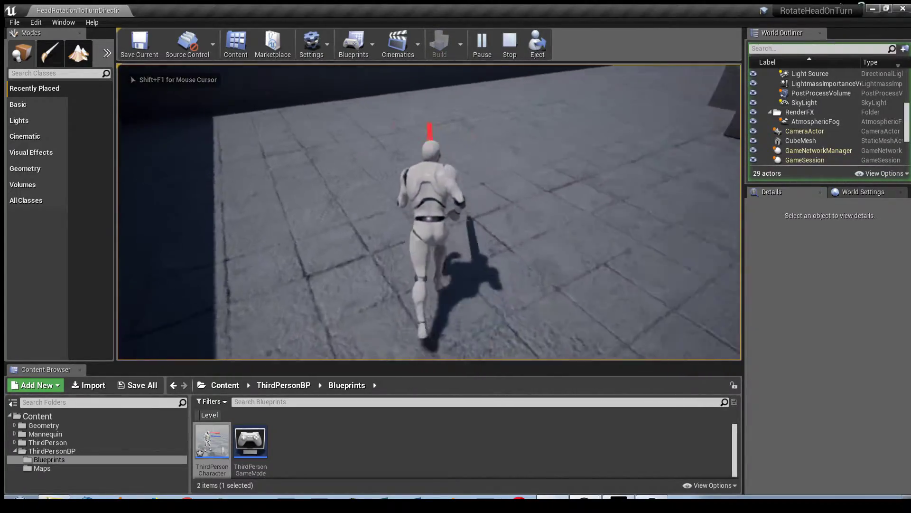
key("a")
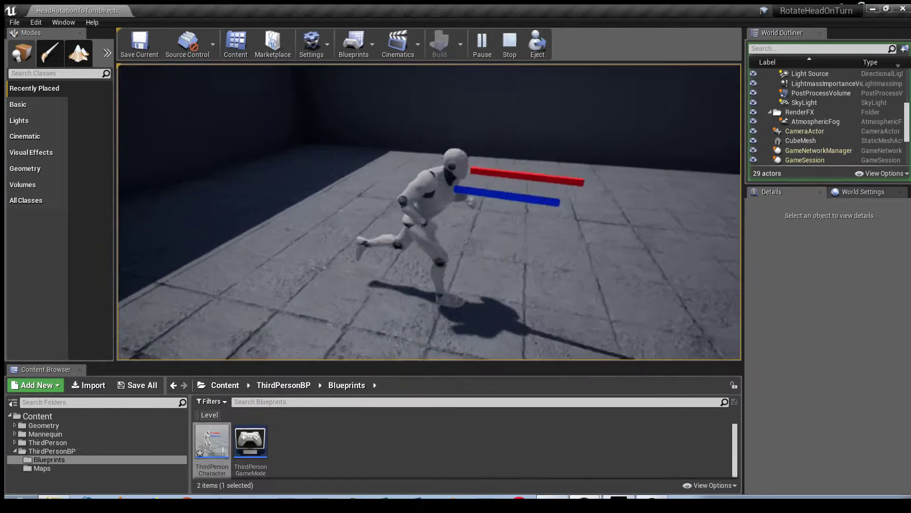
key("s")
key("Escape")
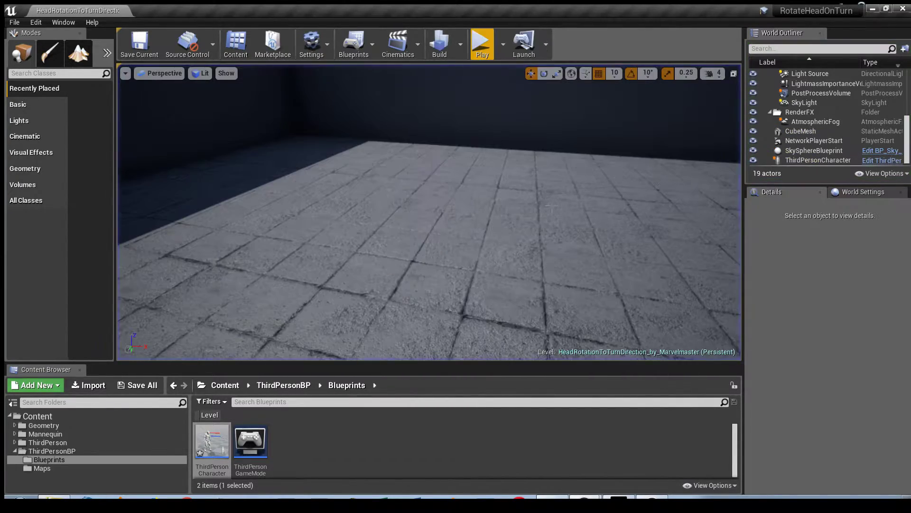
Play-test again running around the stairs, then focus ThirdPersonCharacter to show its rotation properties.
left_click(466, 196)
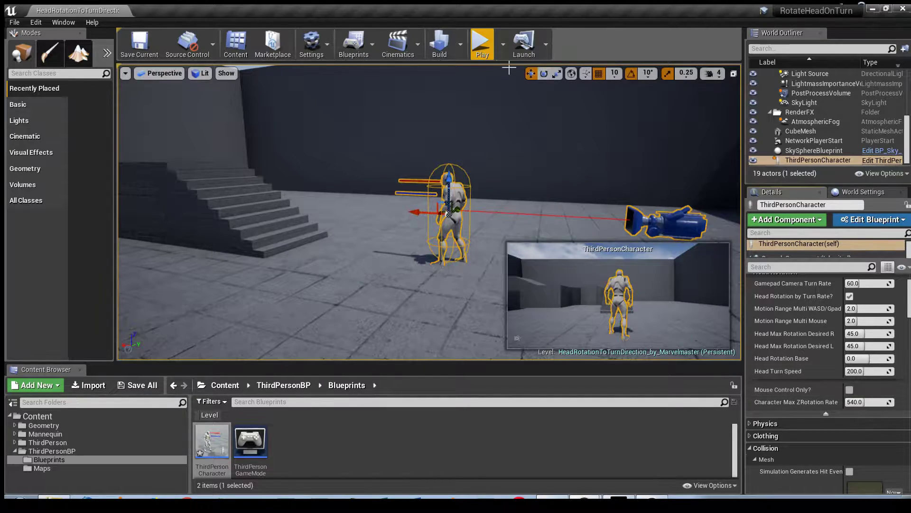
left_click(477, 58)
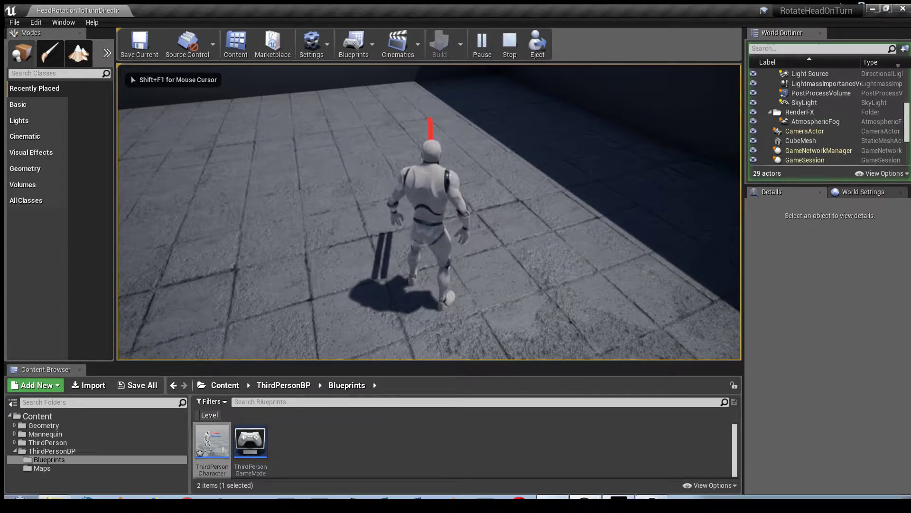
key("w")
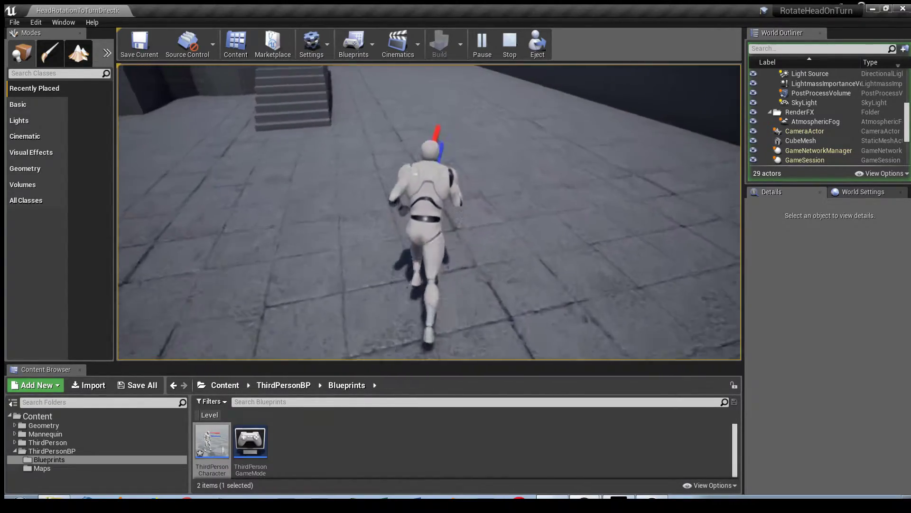
key("w")
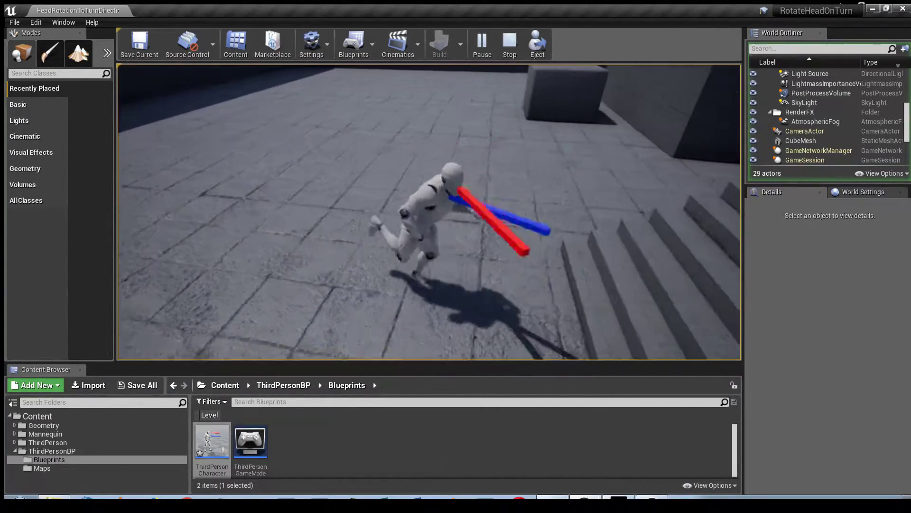
key("w")
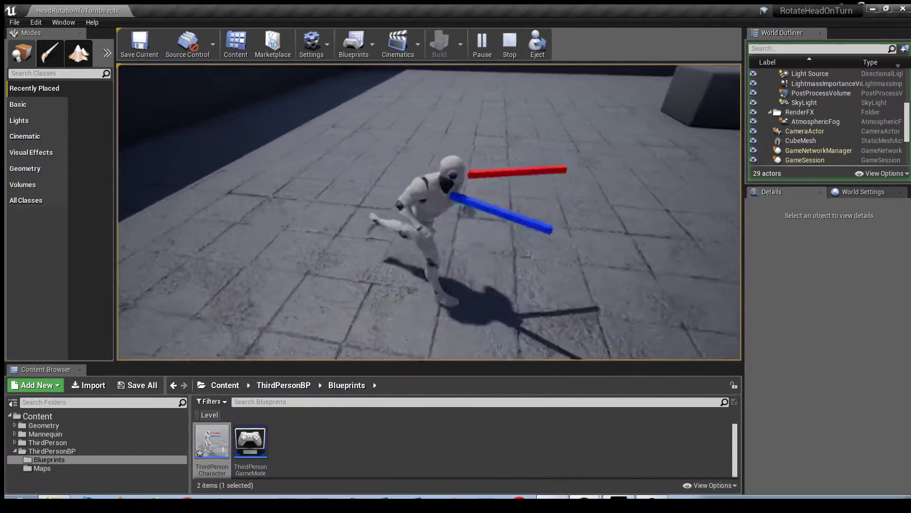
key("w")
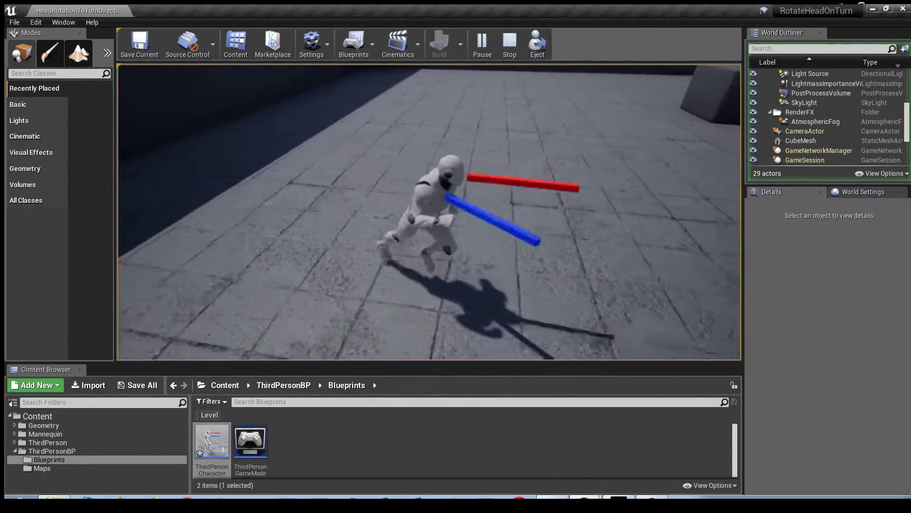
key("w")
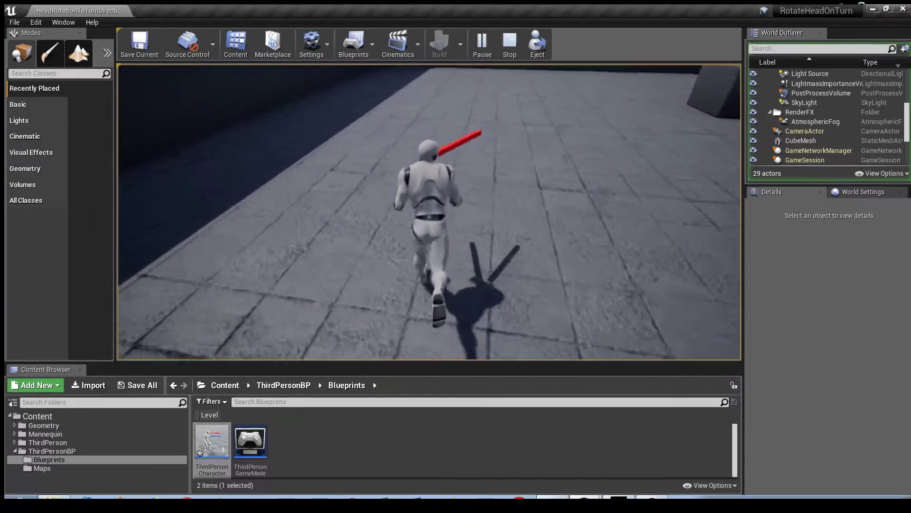
key("w")
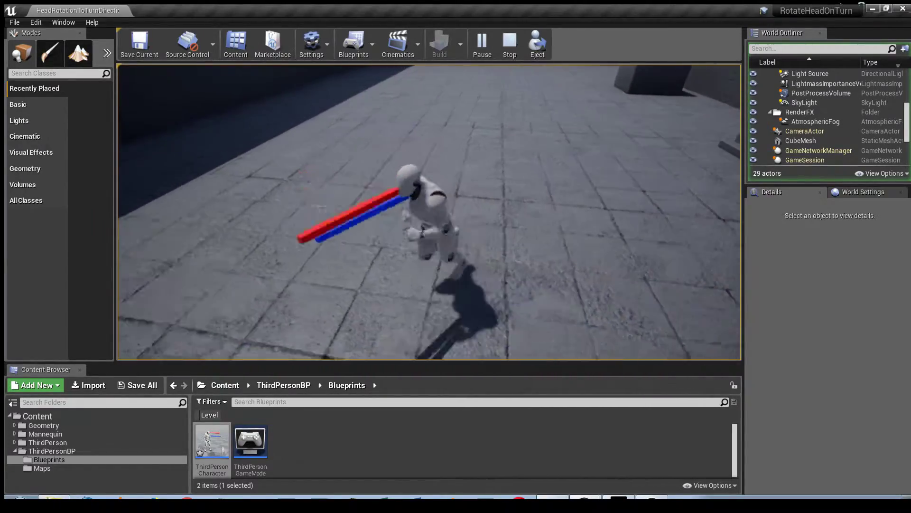
key("w")
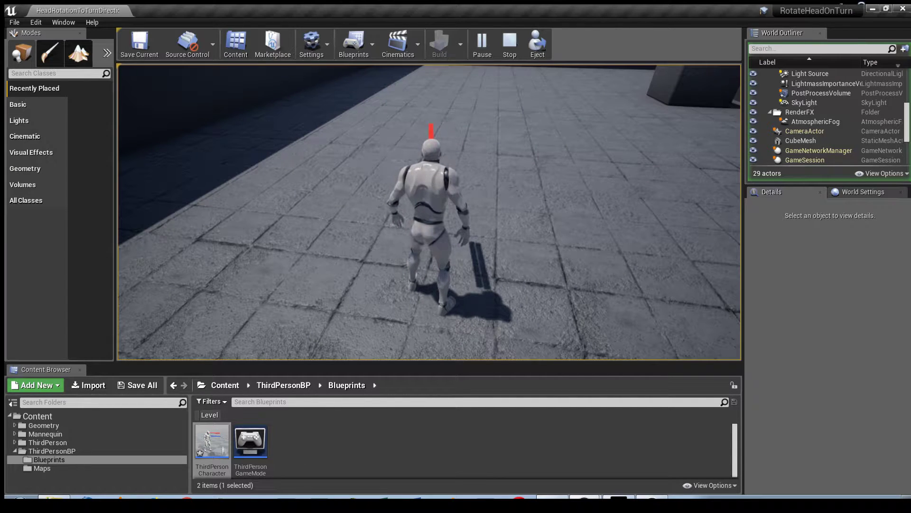
key("Escape")
double_click(813, 159)
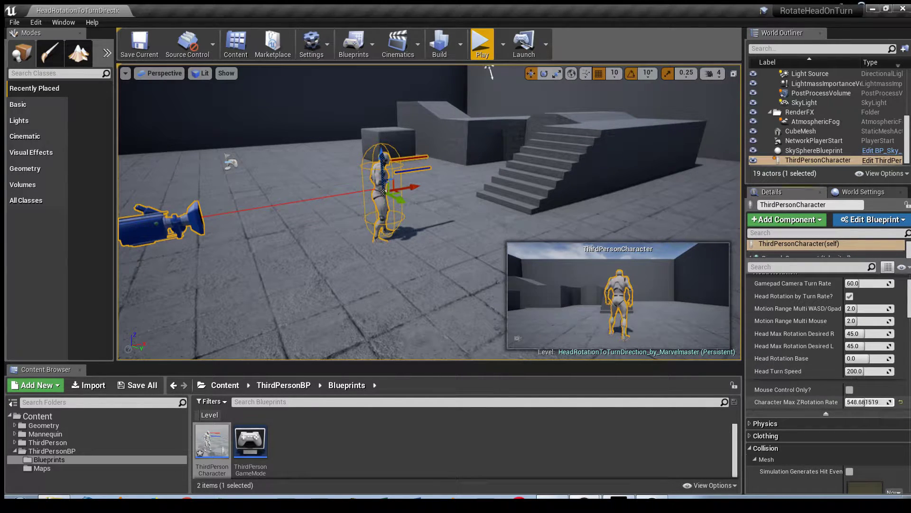
Test the raised rotation rate, restore it to 540, set Head Turn Speed to ~488, and replay.
left_click(486, 57)
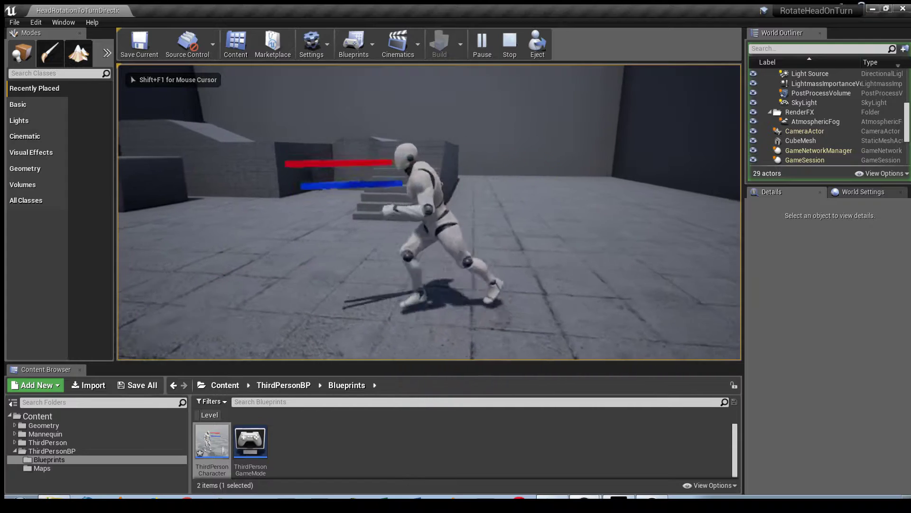
key("Escape")
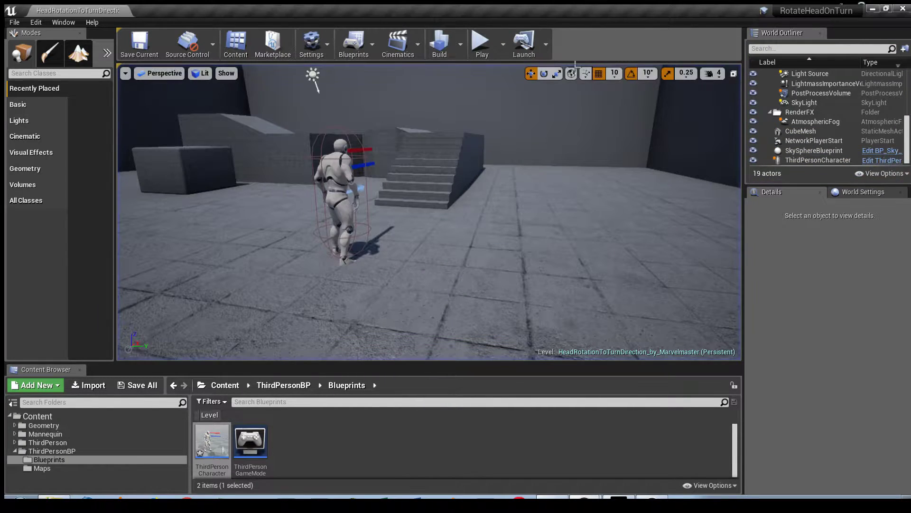
left_click(814, 161)
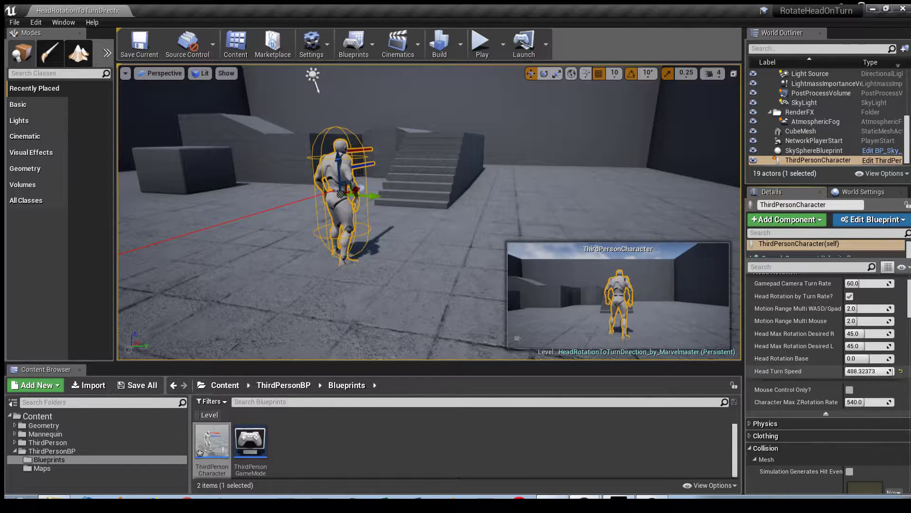
left_click(481, 44)
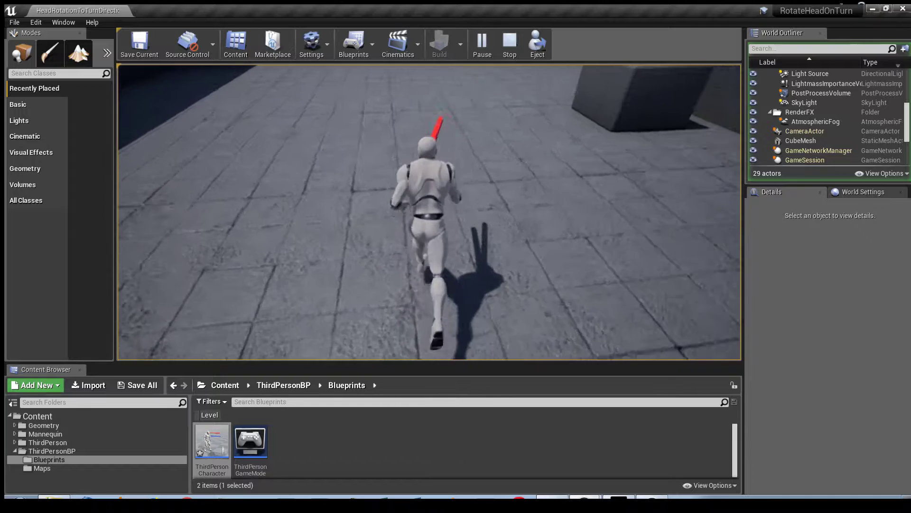
Set Head Rotation Base to about -70 and play-test it.
key("Escape")
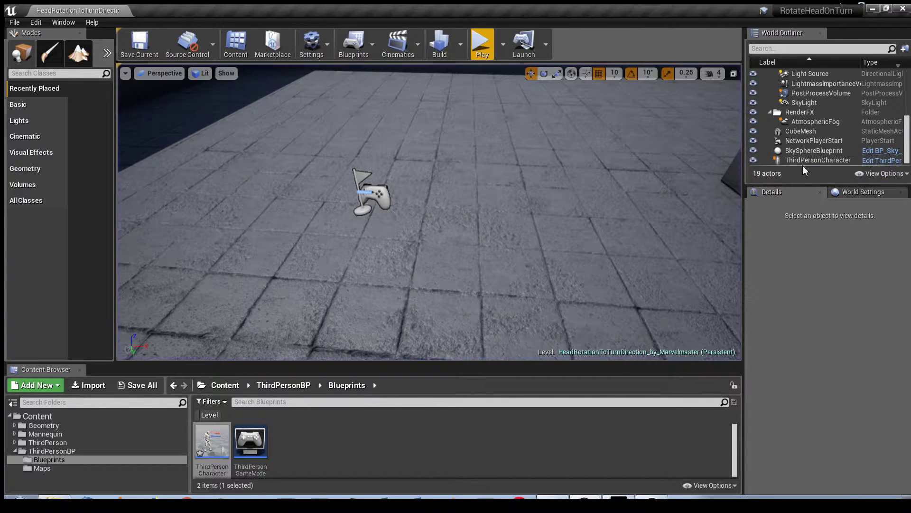
left_click(804, 163)
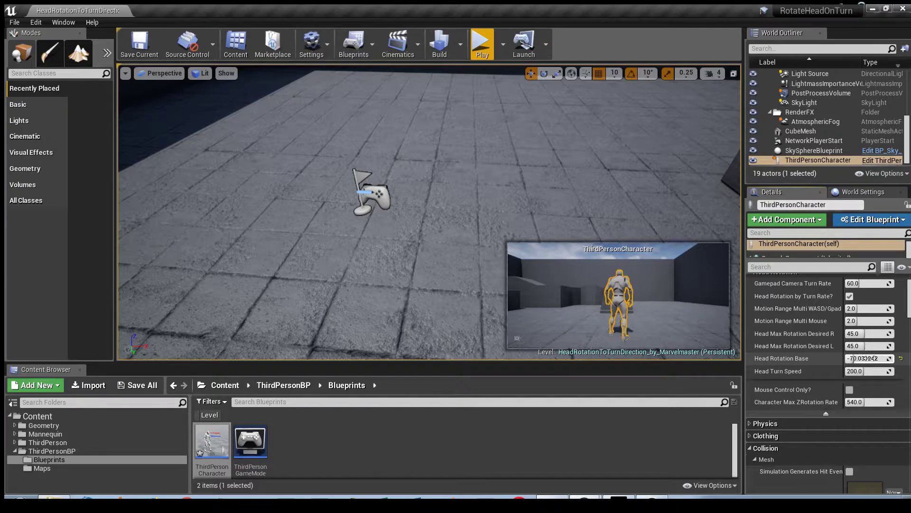
left_click(484, 56)
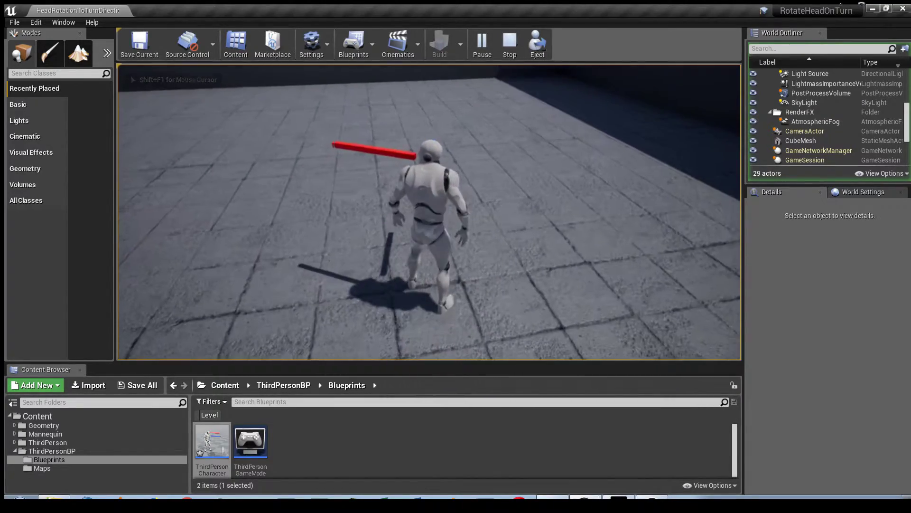
Play-test Head Rotation Base at about 36, then reset it to 0 and raise Head Max Rotation Desired L.
key("Escape")
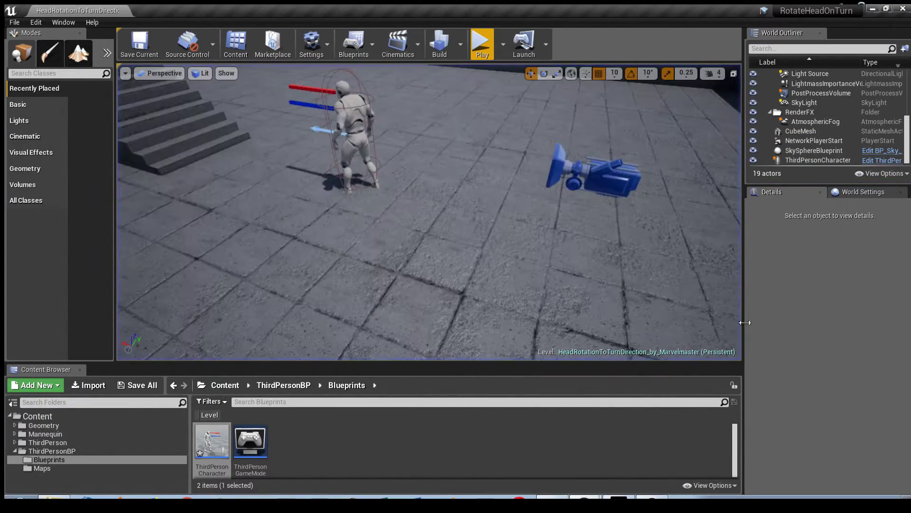
left_click(824, 160)
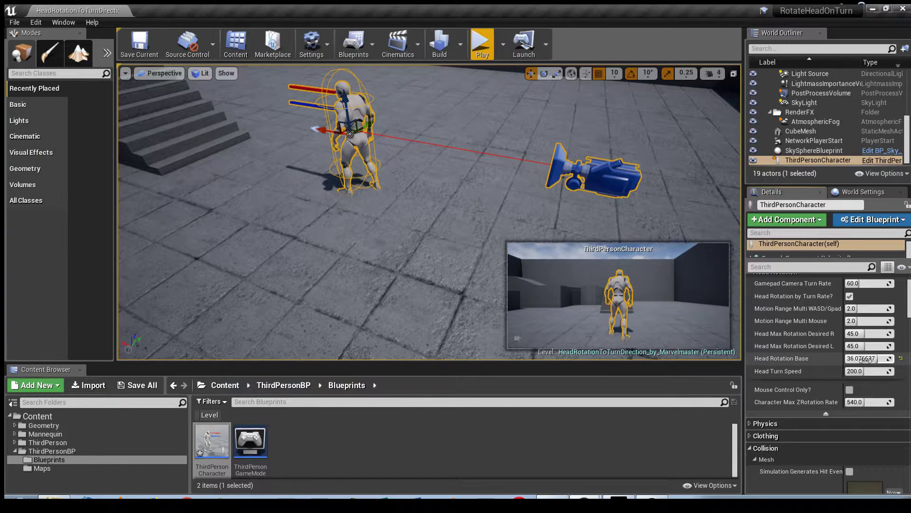
left_click(483, 50)
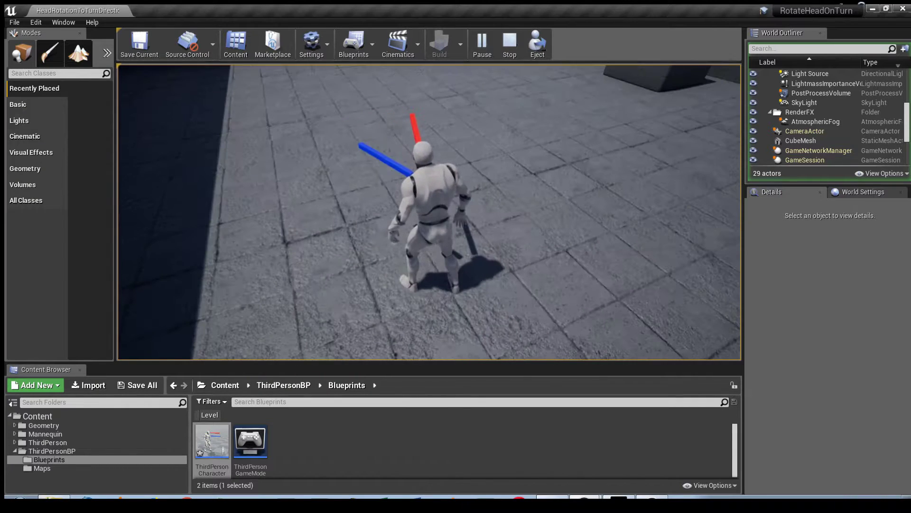
key("Escape")
left_click(818, 160)
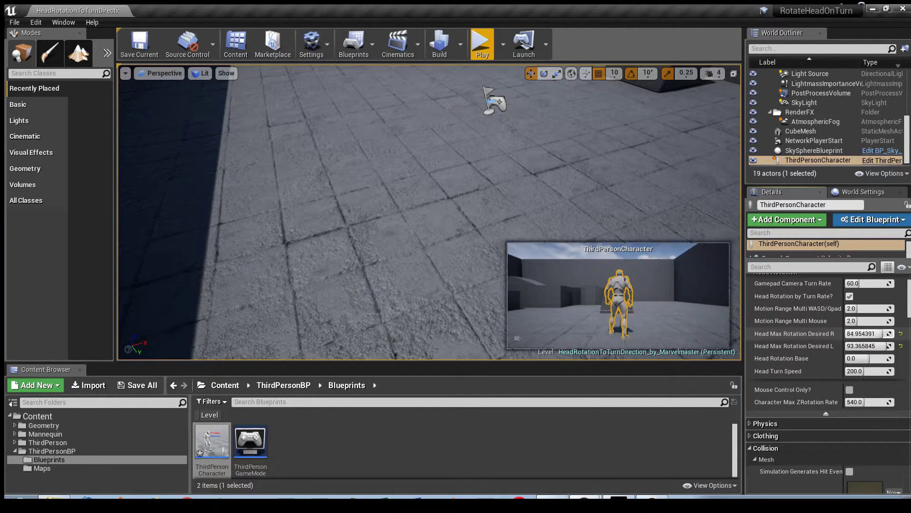
Play-test Head Max Rotation Desired R/L at ~91/~93, then Motion Range multipliers at 5.0.
left_click(482, 45)
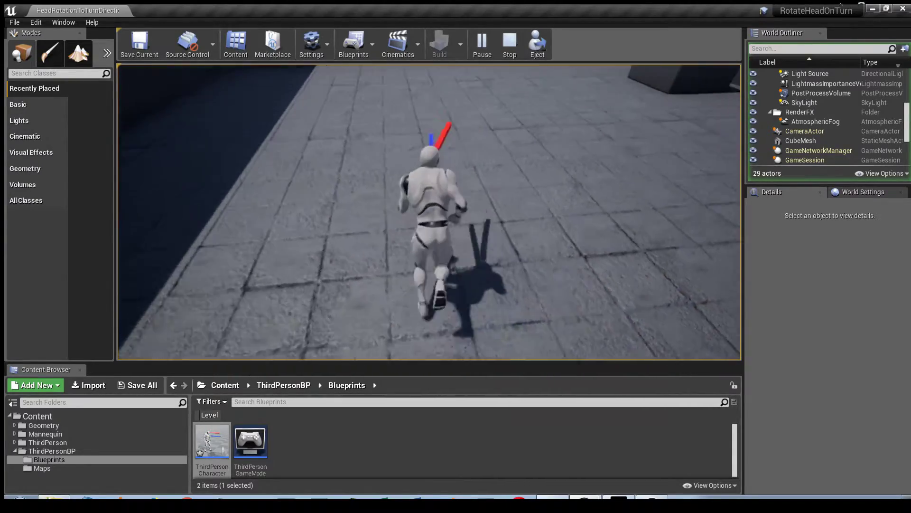
key("Escape")
left_click(828, 160)
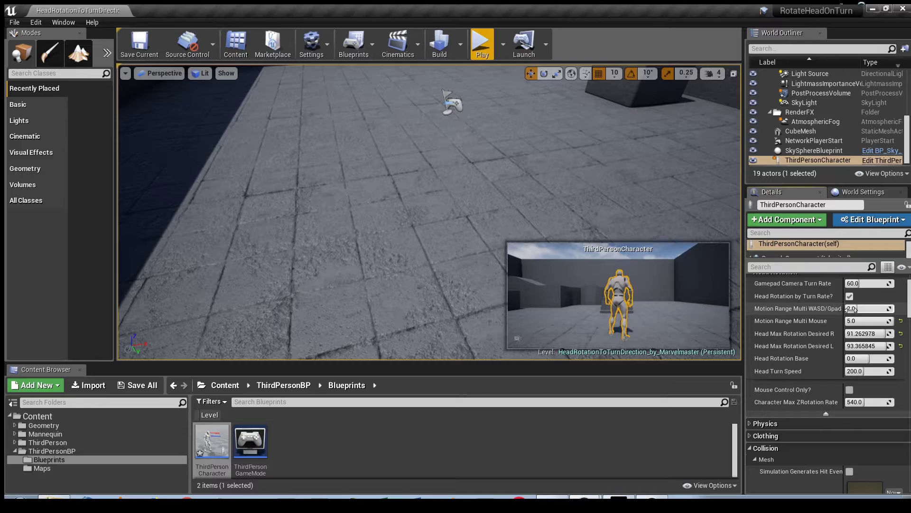
left_click(483, 45)
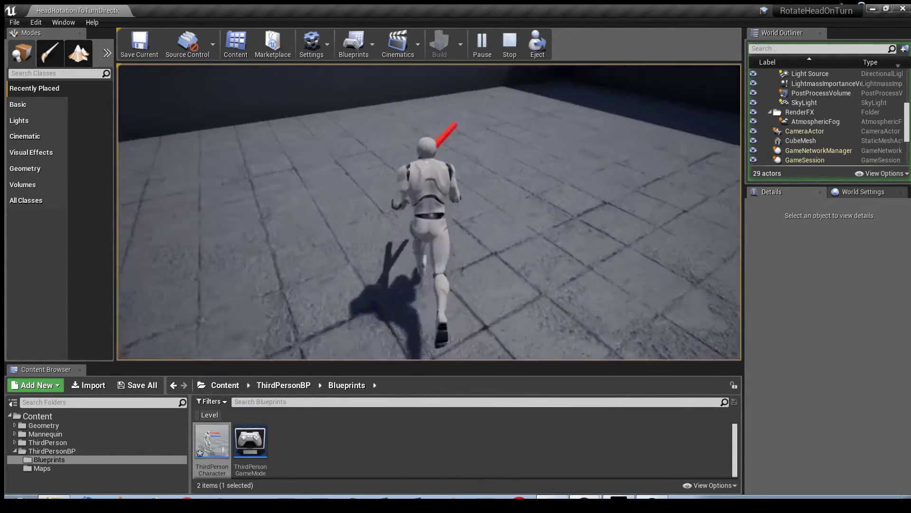
key("Escape")
left_click(814, 161)
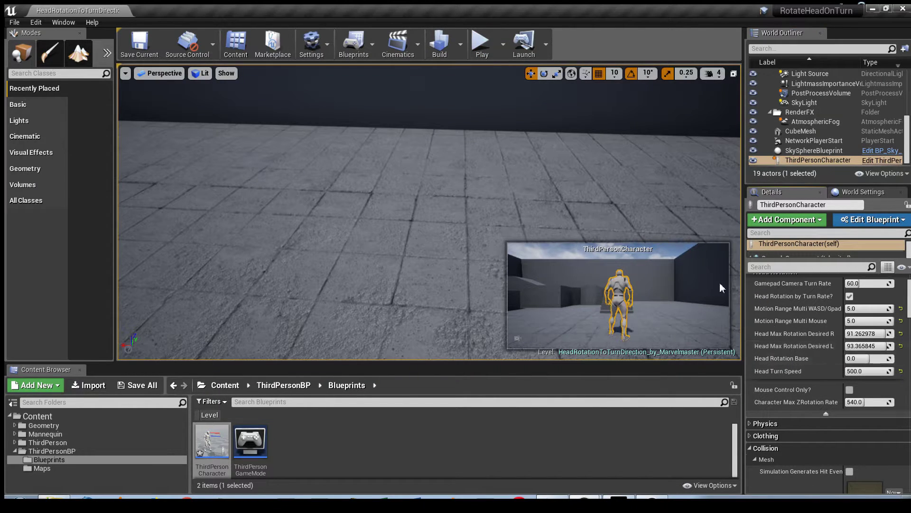
Play-test Head Turn Speed 500, then restore head-rotation defaults and start a fresh play-test.
left_click(474, 38)
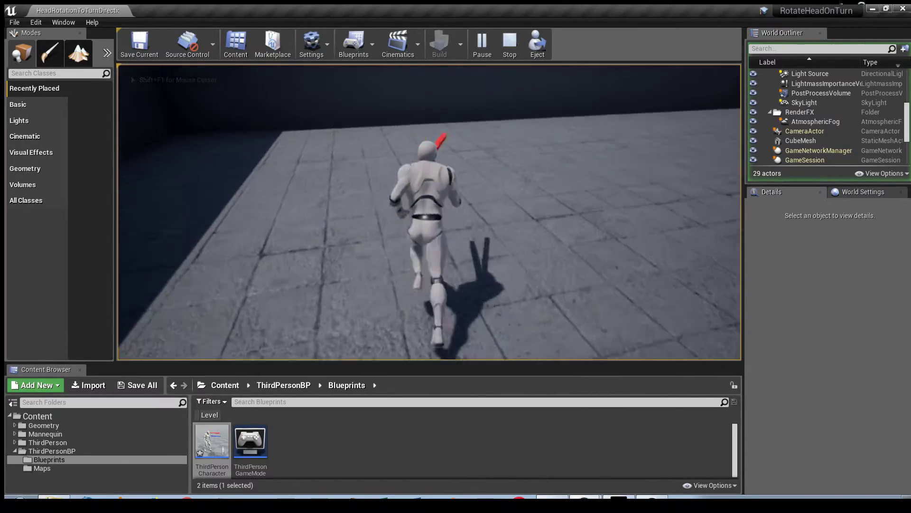
key("Escape")
left_click(822, 162)
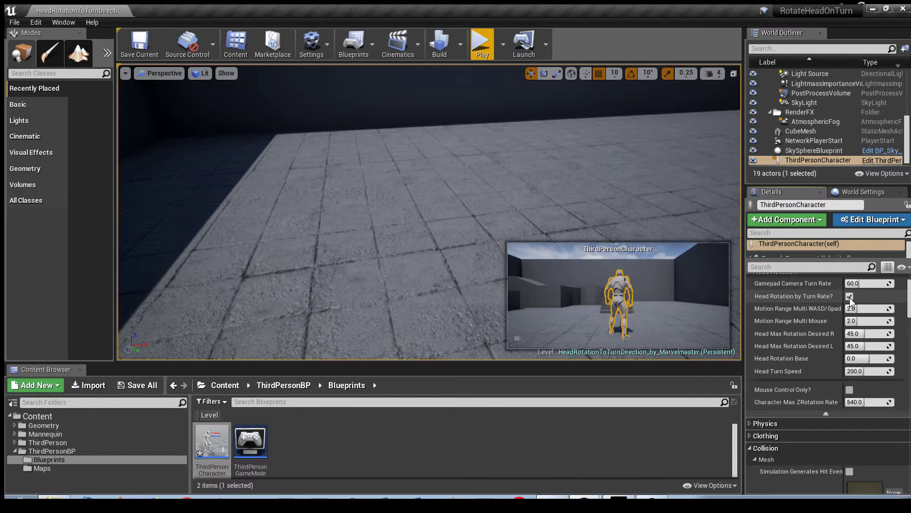
left_click(477, 56)
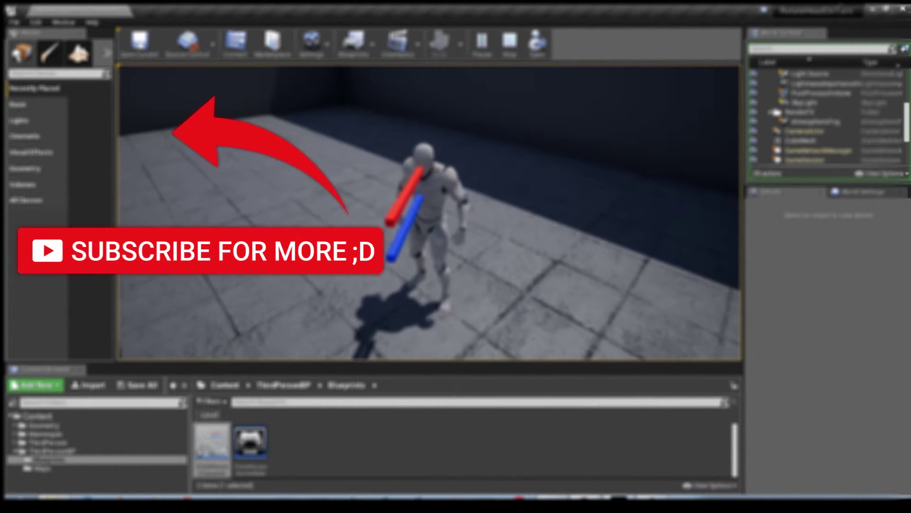
End the play-test and return to the level editing view.
key("Escape")
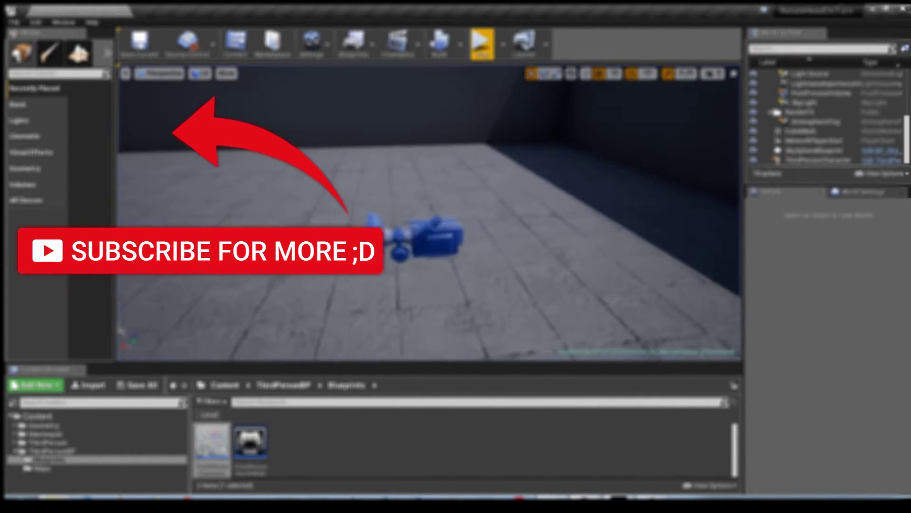